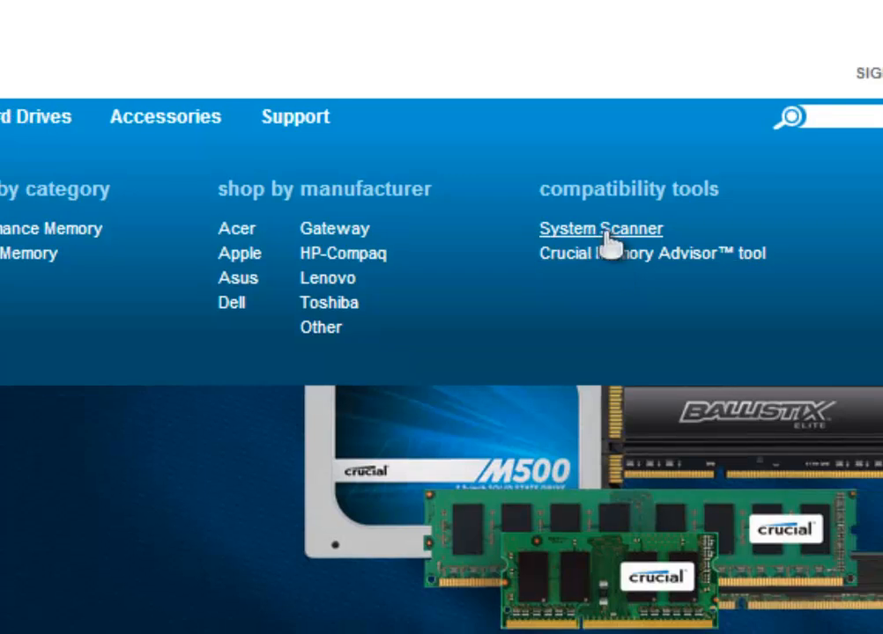
# Step: Accept the System Scanner terms and request the CrucialScan.exe download
pyautogui.click(600, 229)
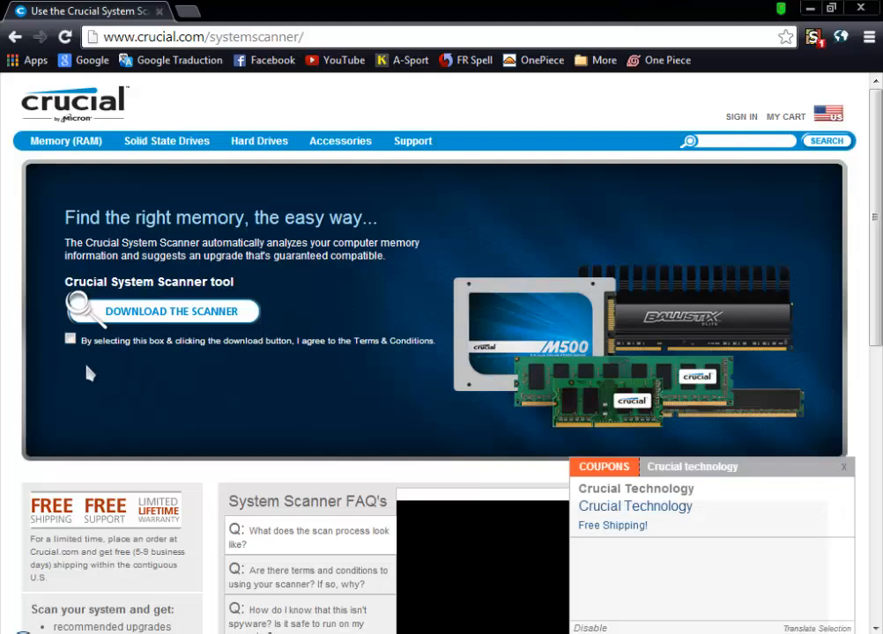
pyautogui.click(70, 339)
pyautogui.click(159, 316)
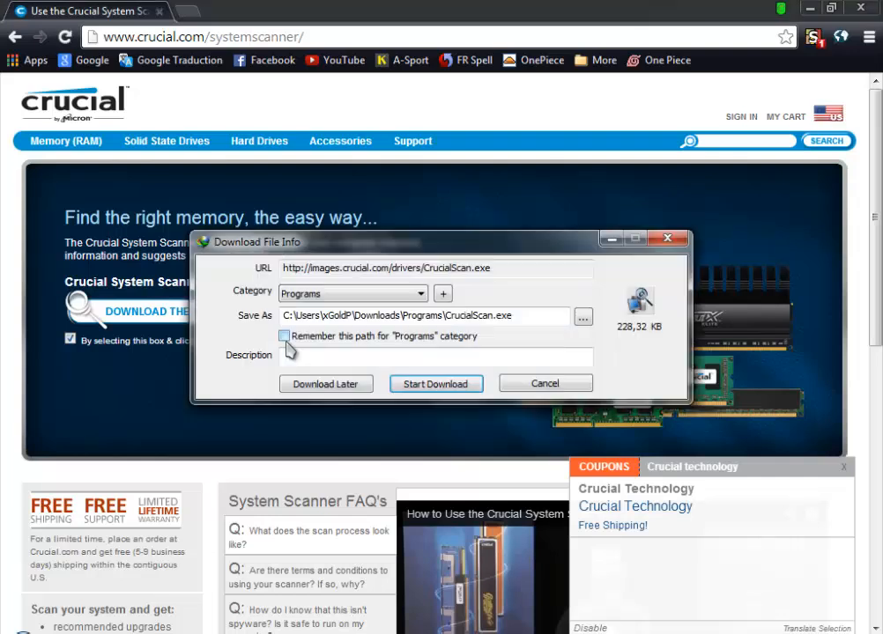
# Step: Download and run the scanner, loading the Business Notebook nc6320 scan results
pyautogui.click(436, 384)
pyautogui.click(297, 377)
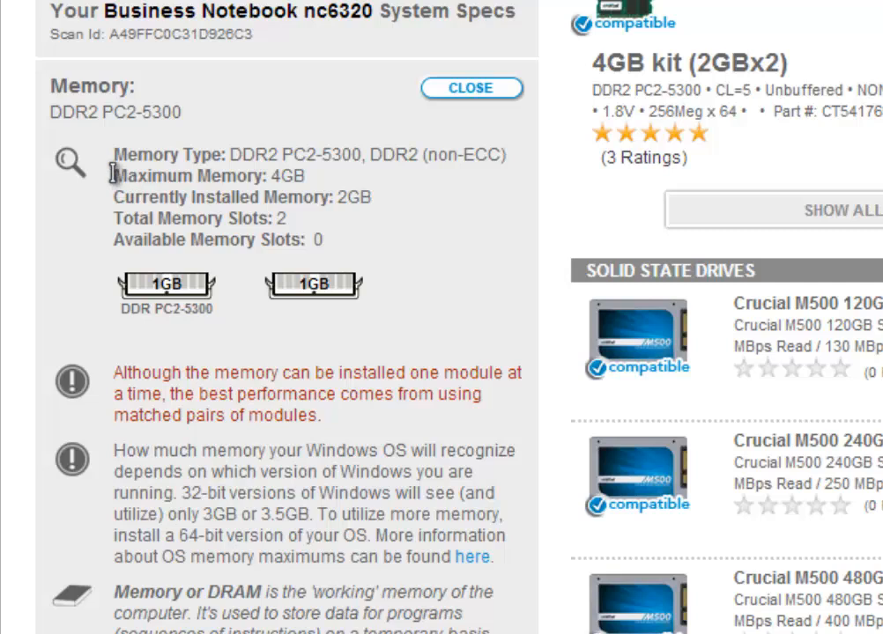
pyautogui.moveTo(114, 176); pyautogui.dragTo(322, 185)
pyautogui.click(300, 176)
pyautogui.doubleClick(353, 197)
pyautogui.click(414, 211)
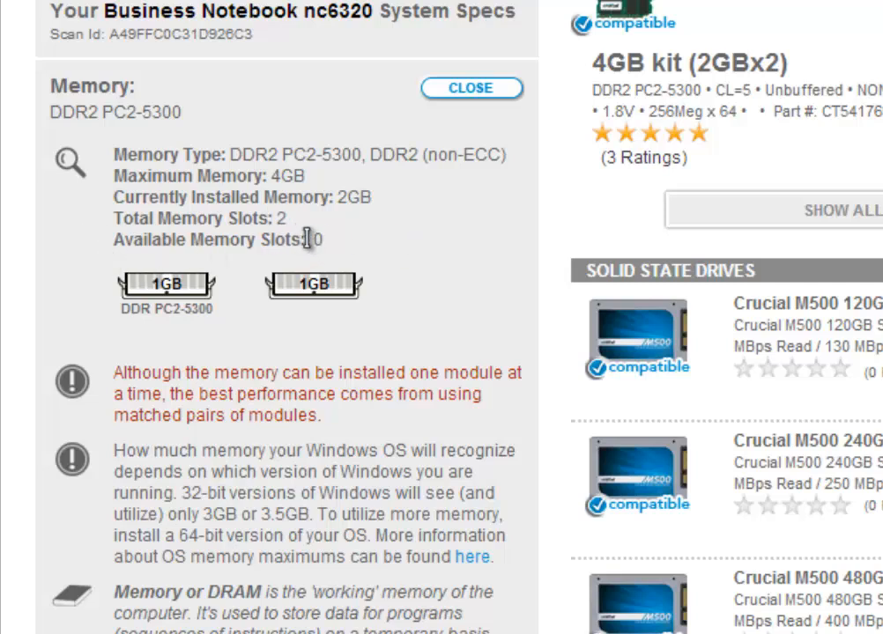
pyautogui.doubleClick(281, 218)
pyautogui.click(333, 233)
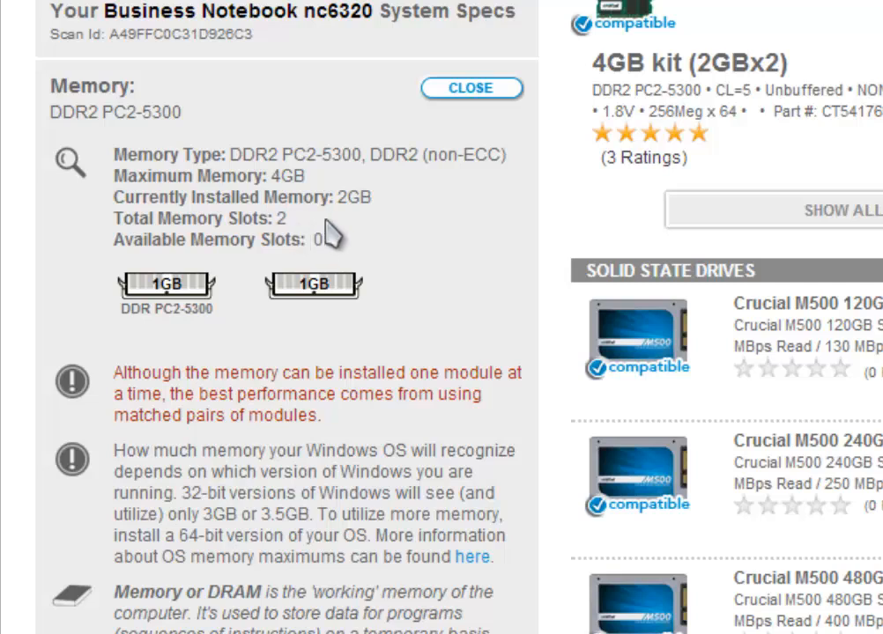